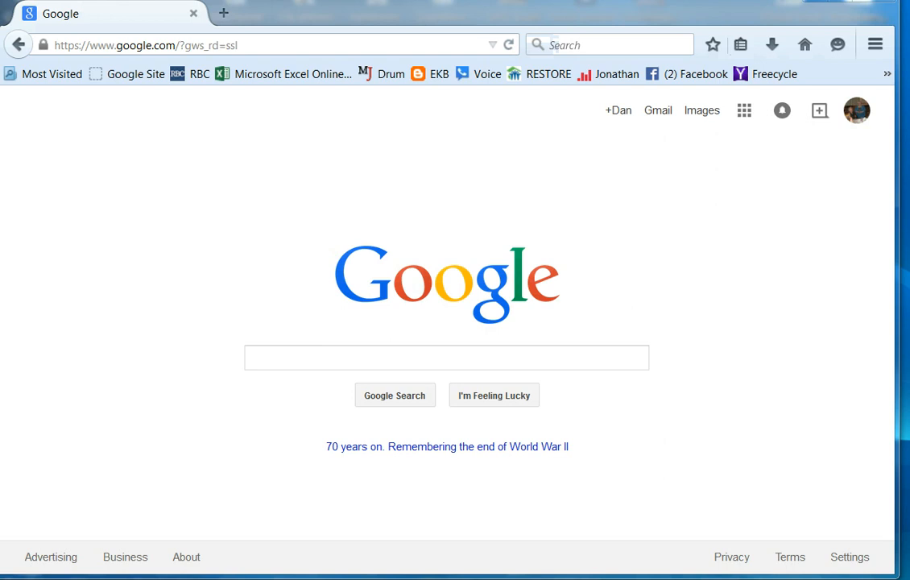
# - Open scribblemaps.com, start creating a map, and dismiss the recent maps and update log window
pyautogui.hotkey('ctrl', 'l')
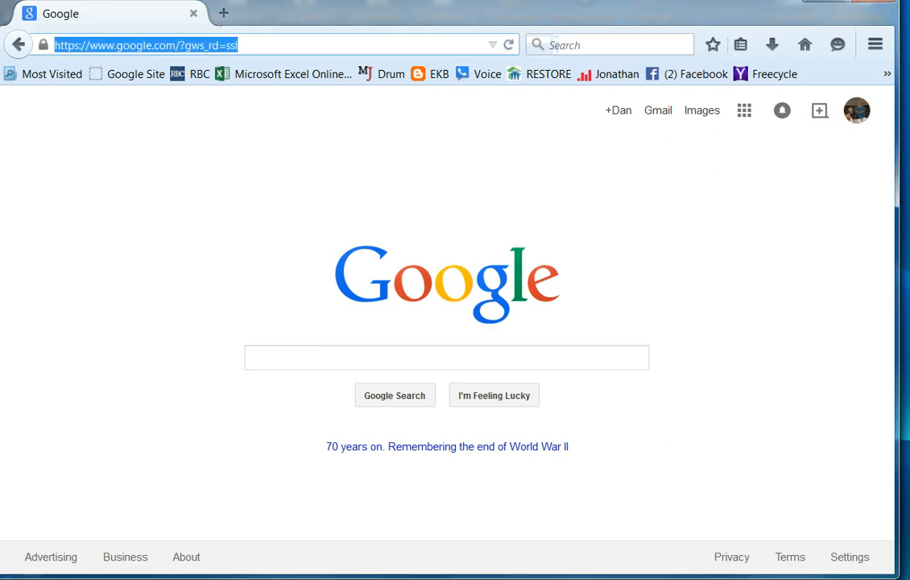
pyautogui.write('scribblemaps.com/')
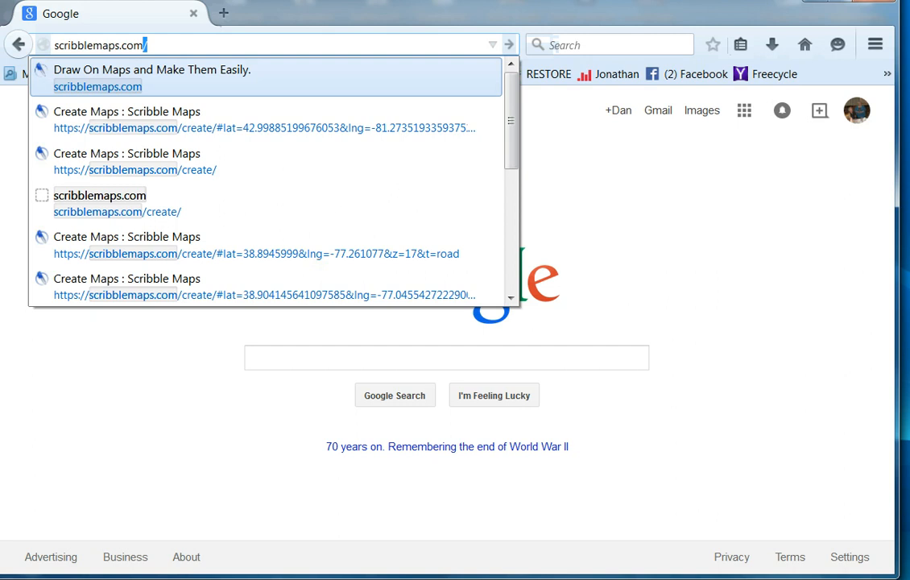
pyautogui.press('Right')
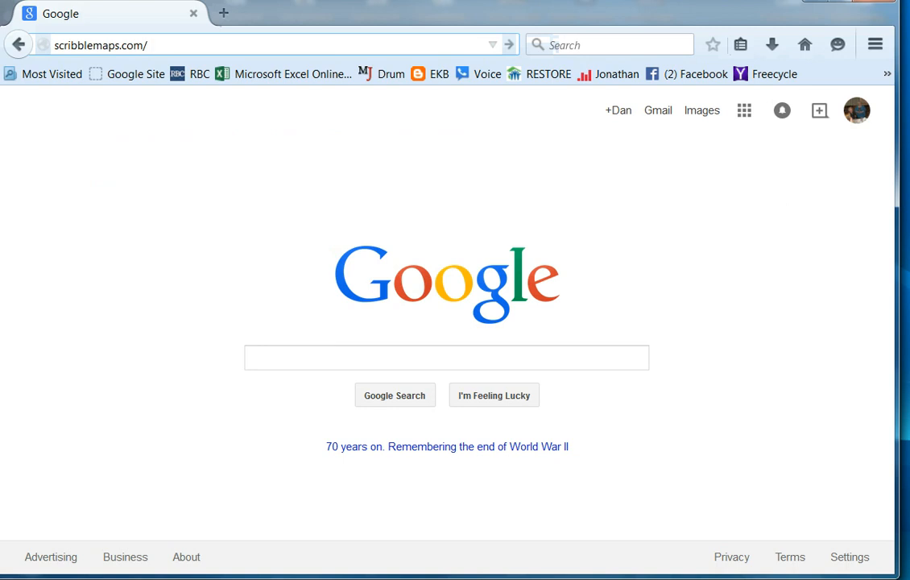
pyautogui.press('Return')
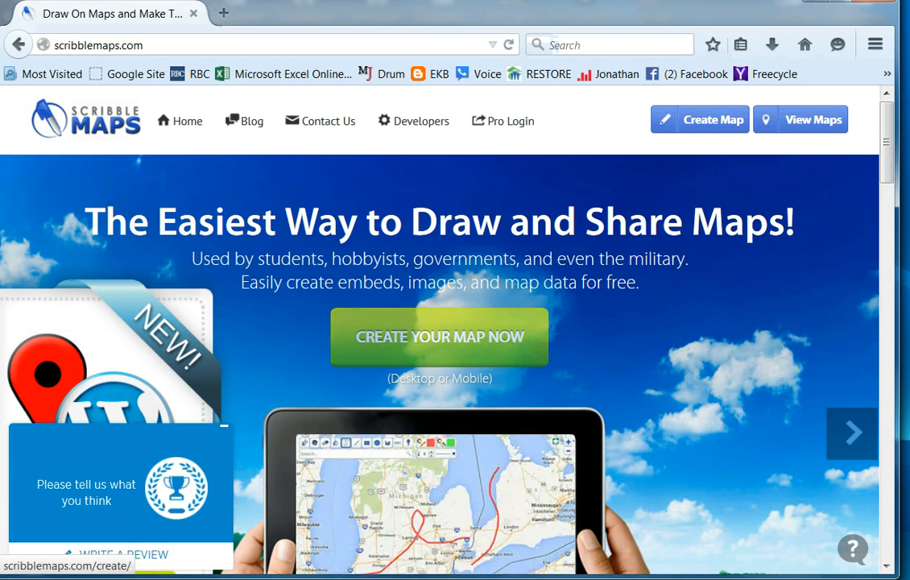
pyautogui.click(439, 337)
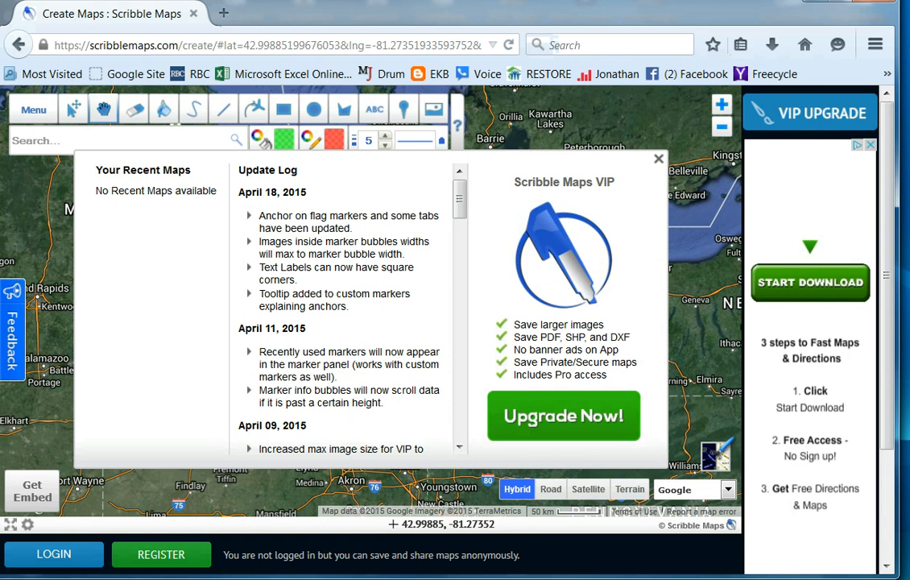
pyautogui.click(659, 159)
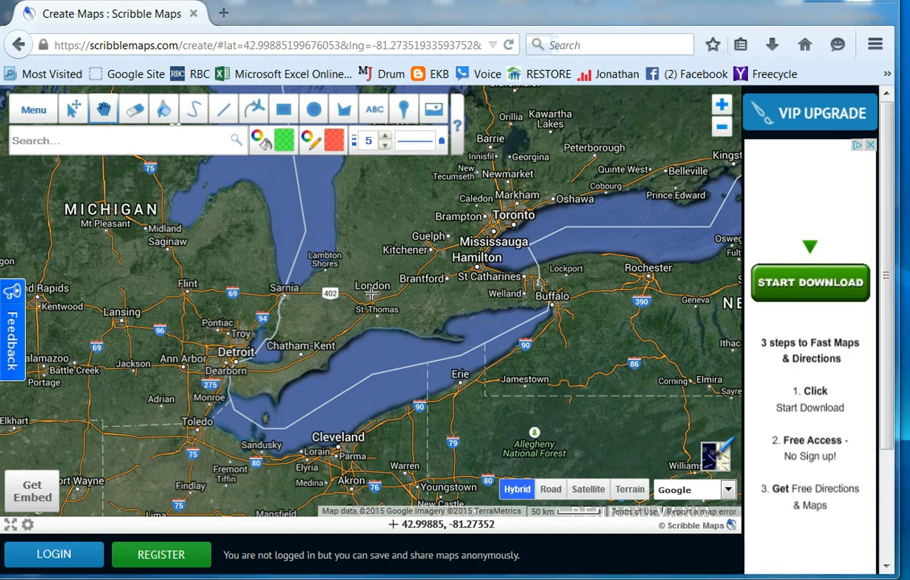
# - Search the map for the White House's street address in Washington DC and add a marker there
pyautogui.click(121, 141)
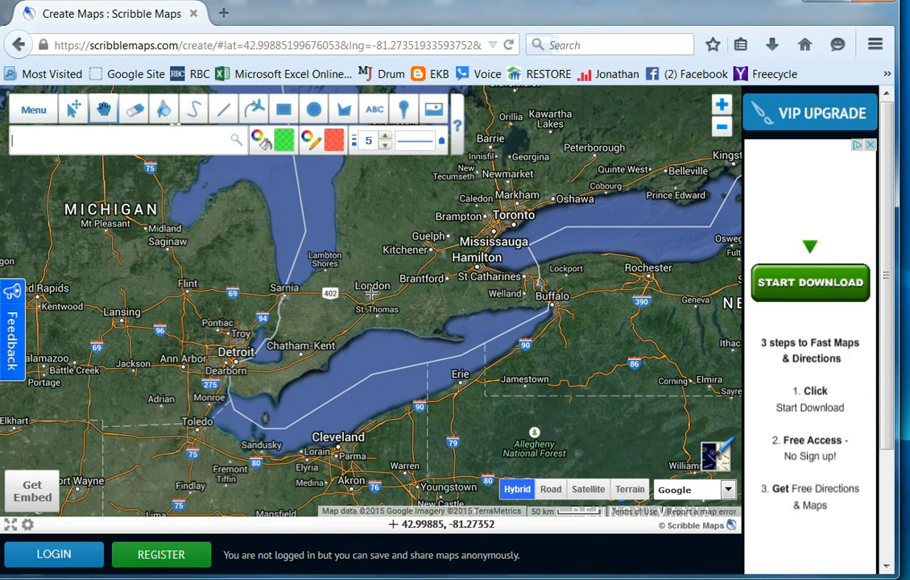
pyautogui.write('1600 Pennsylvania ave. NW, washington dc')
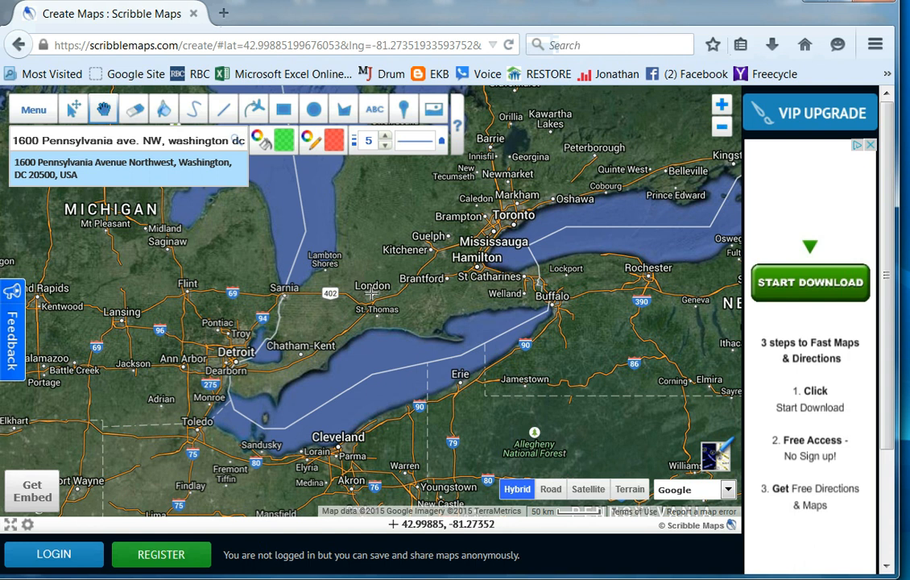
pyautogui.press('Return')
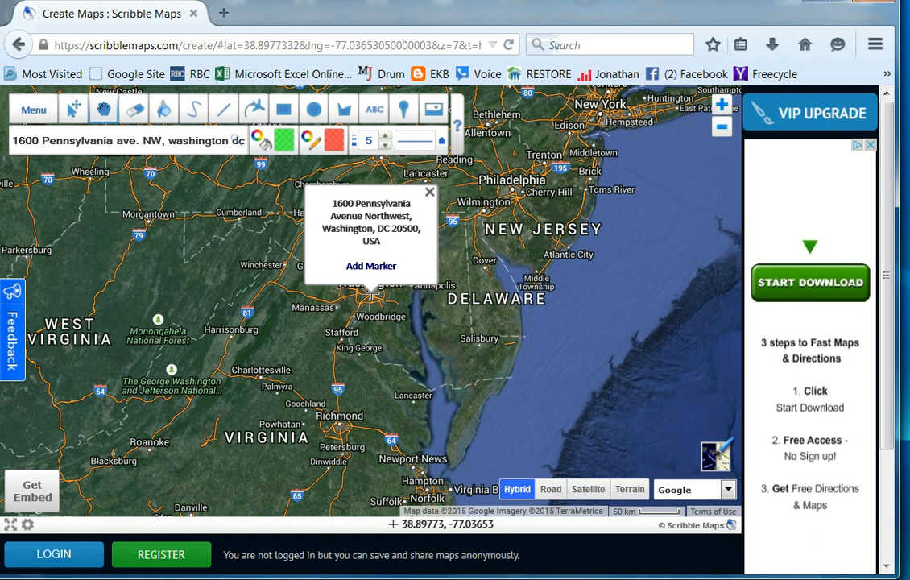
pyautogui.click(372, 266)
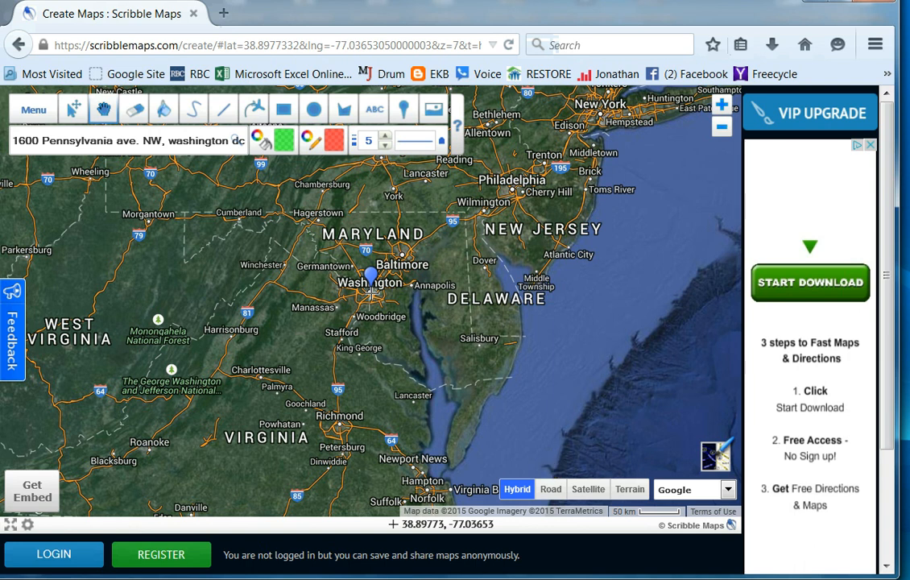
# - Display the area around the White House marker with the Road base map
pyautogui.click(551, 489)
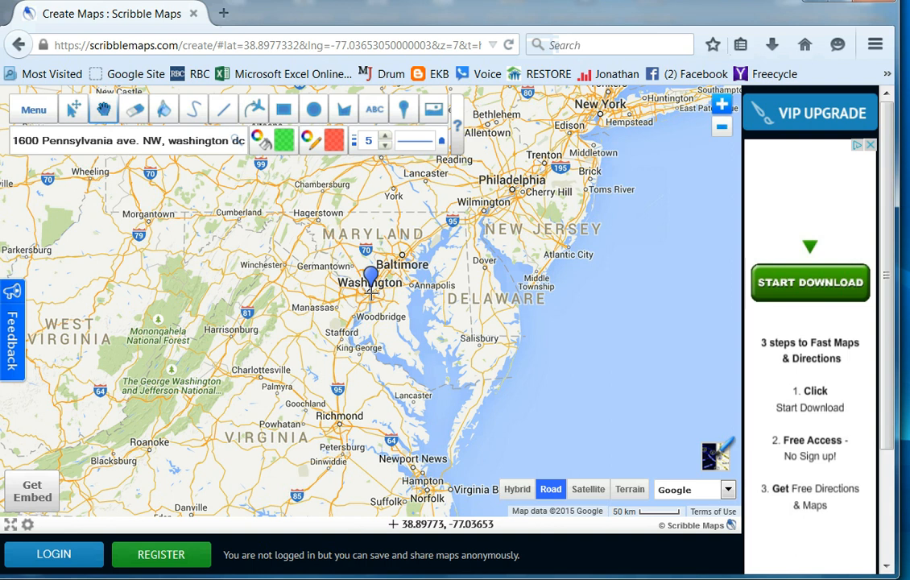
pyautogui.scroll(5, 371, 294)
pyautogui.click(722, 105)
pyautogui.click(722, 105)
pyautogui.click(722, 105)
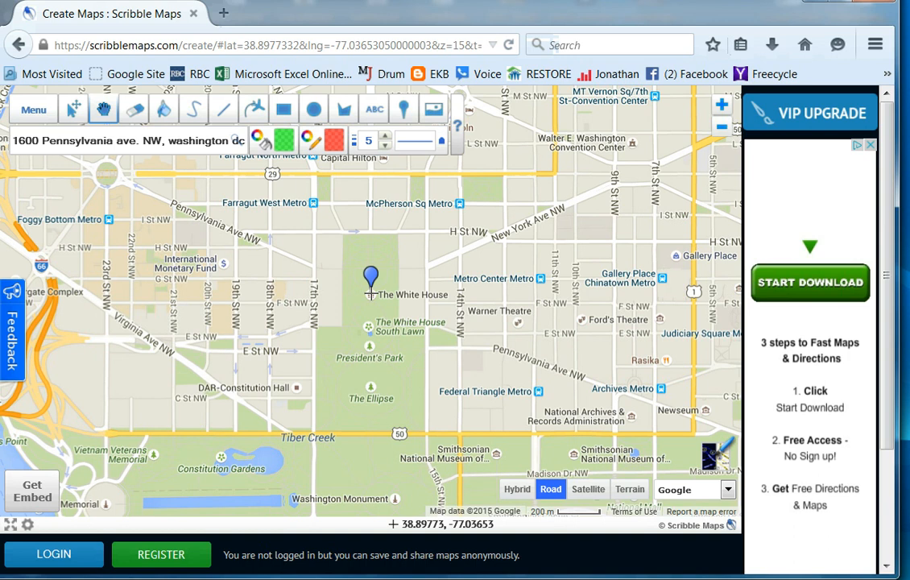
# - Set the fill color to orange #FF5A1D and the line color to blue #0E12FF
pyautogui.click(284, 140)
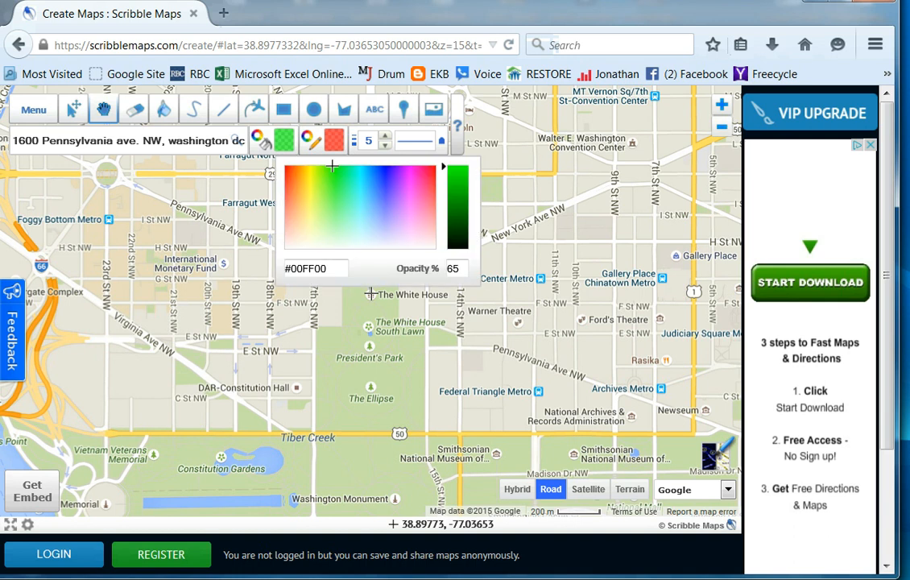
pyautogui.moveTo(332, 166); pyautogui.dragTo(288, 172)
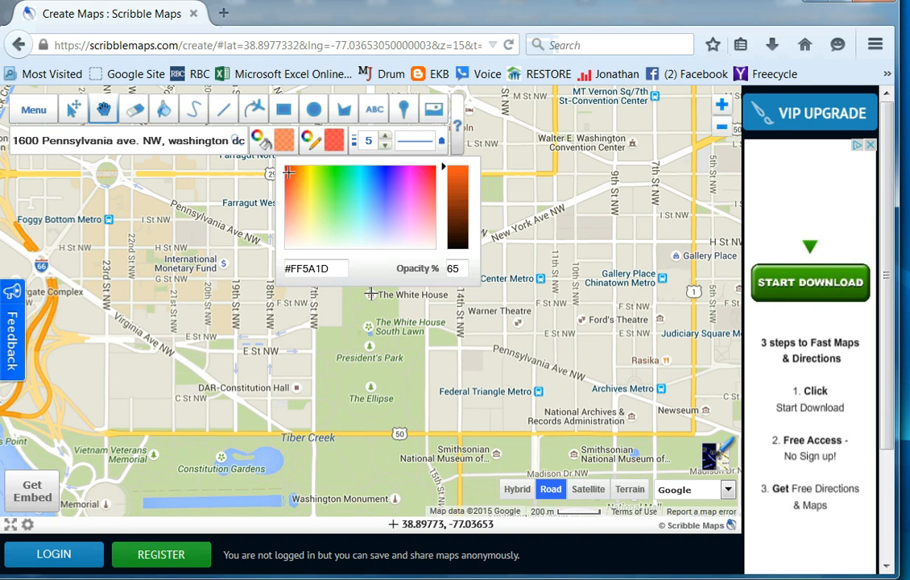
pyautogui.click(334, 140)
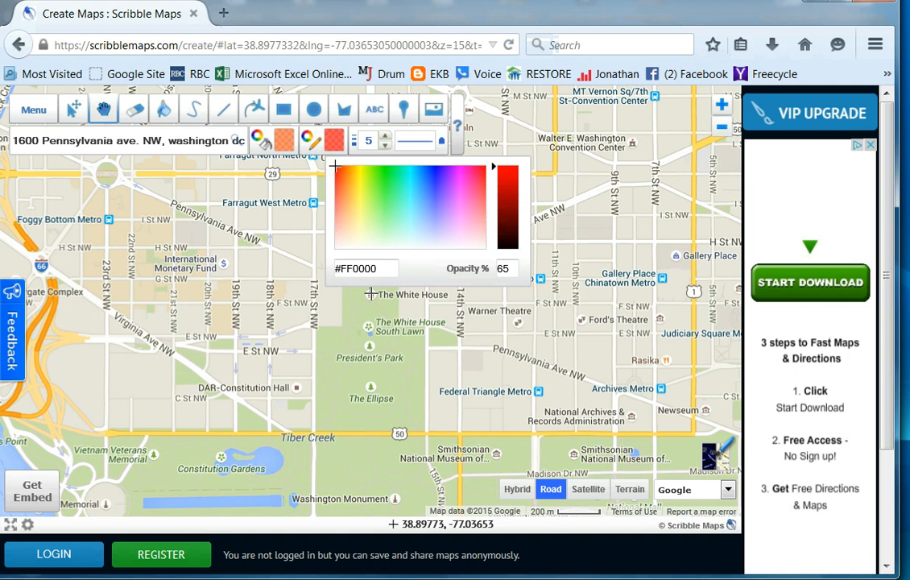
pyautogui.click(433, 167)
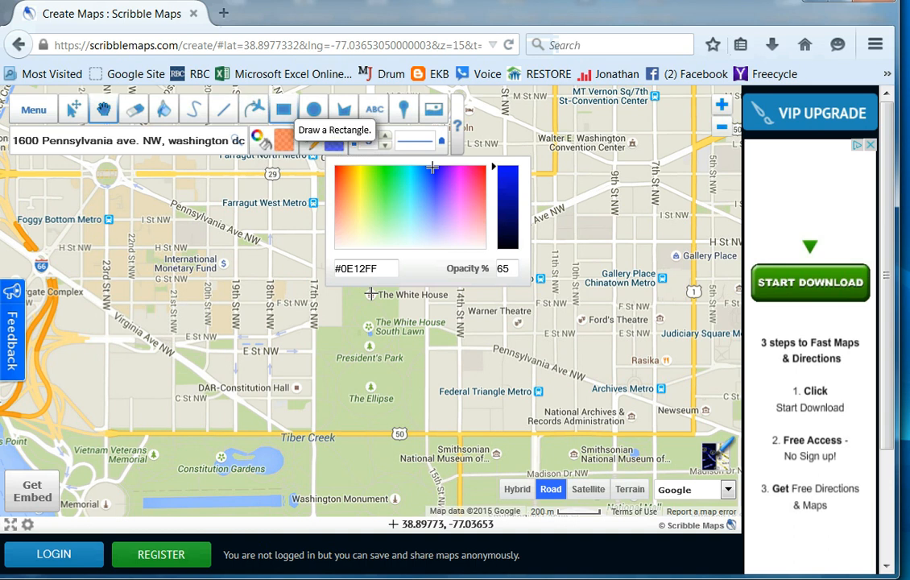
# - Draw a rectangle over the International Monetary Fund and a small circle around the McPherson Sq Metro station
pyautogui.click(371, 294)
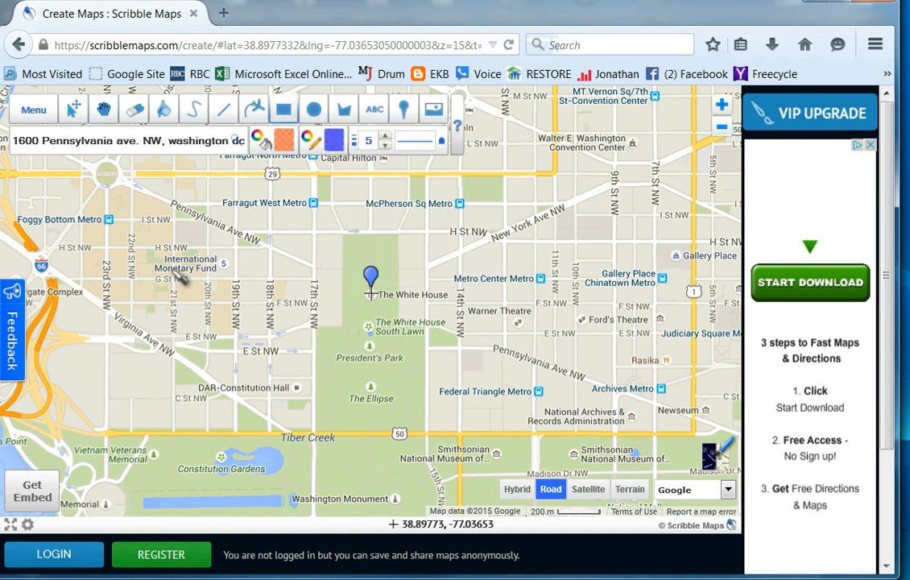
pyautogui.moveTo(153, 248); pyautogui.dragTo(236, 290)
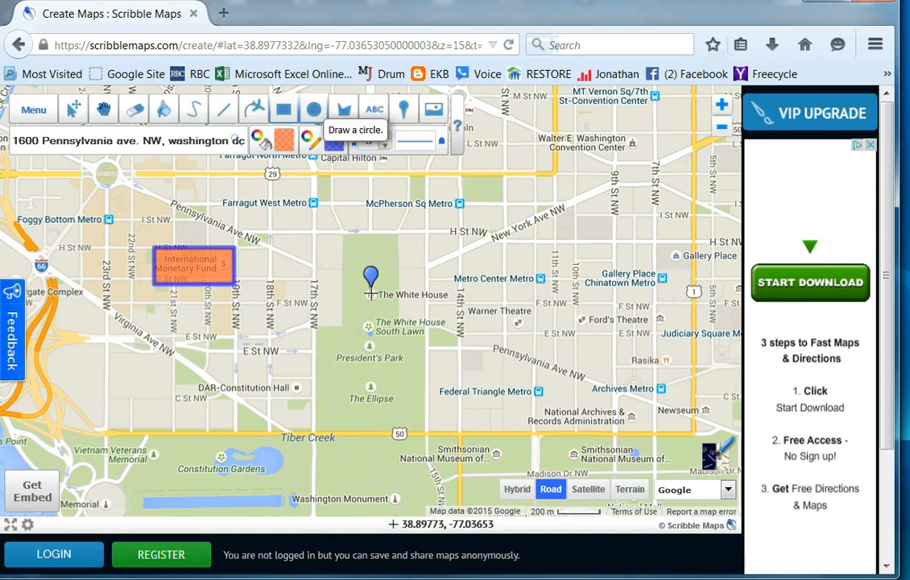
pyautogui.click(314, 110)
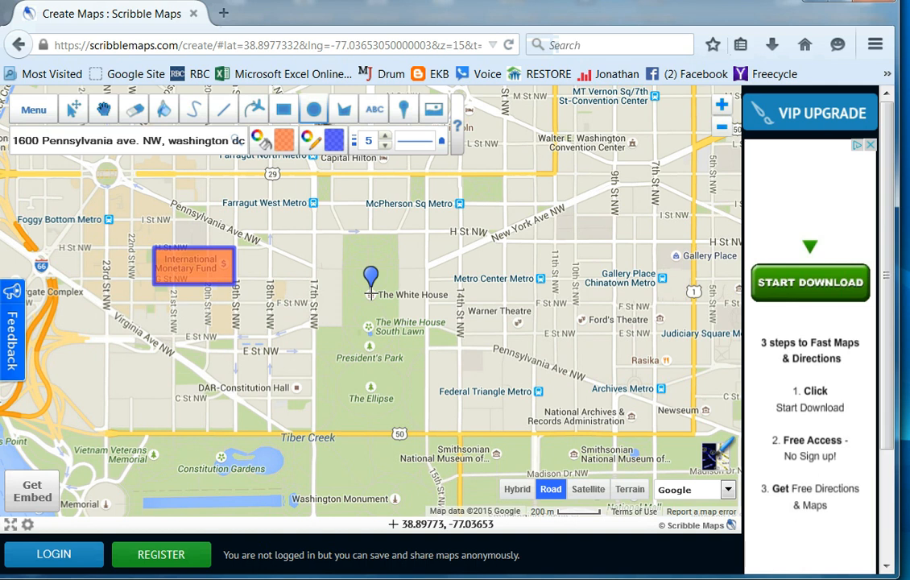
pyautogui.click(461, 206)
pyautogui.moveTo(461, 205); pyautogui.dragTo(481, 228)
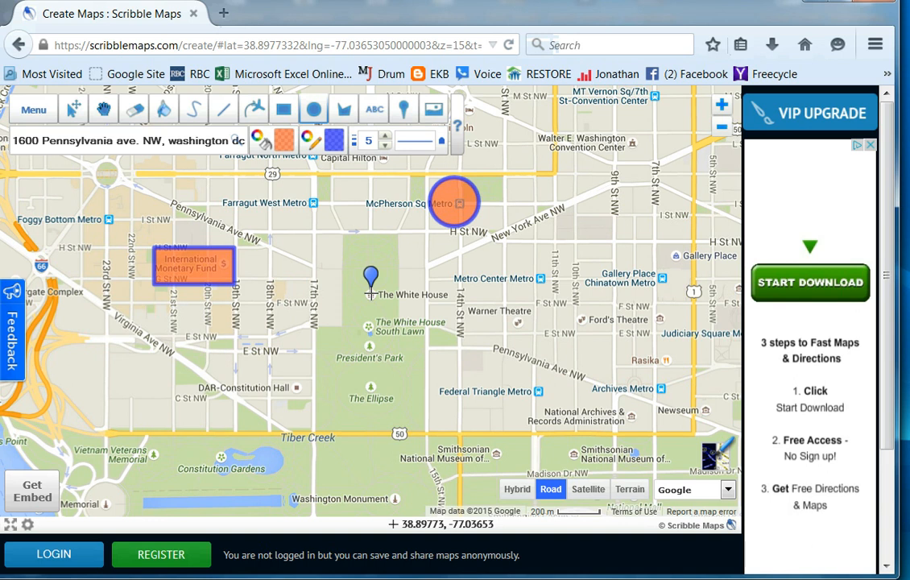
# - Set the fill opacity to 0% and draw a circle with a radius of about 0.22 km between DAR-Constitution Hall and The Ellipse
pyautogui.click(284, 141)
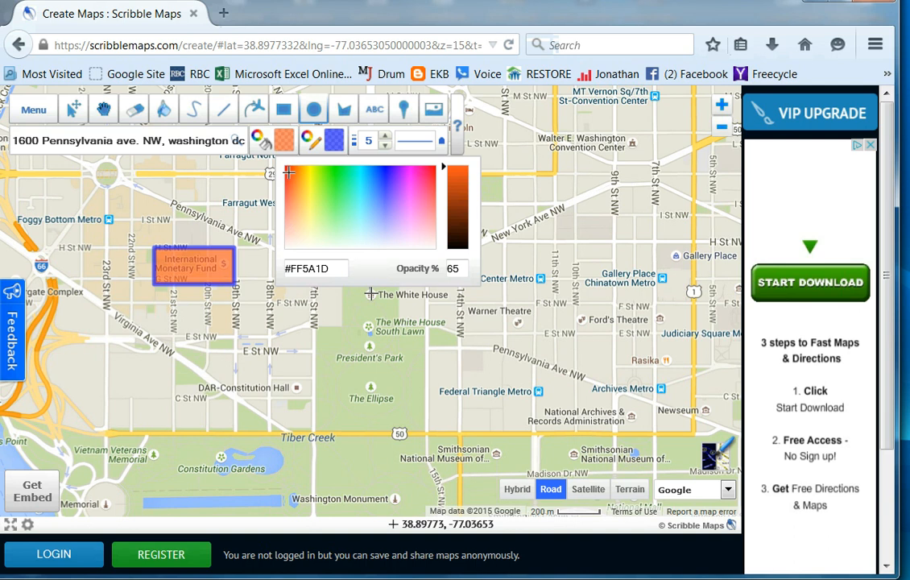
pyautogui.press('Tab')
pyautogui.write('0')
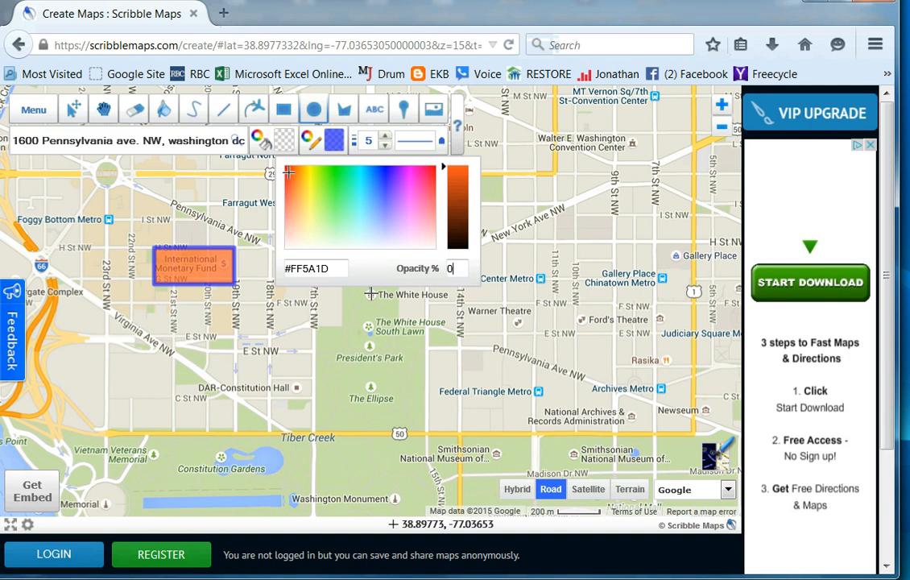
pyautogui.click(314, 110)
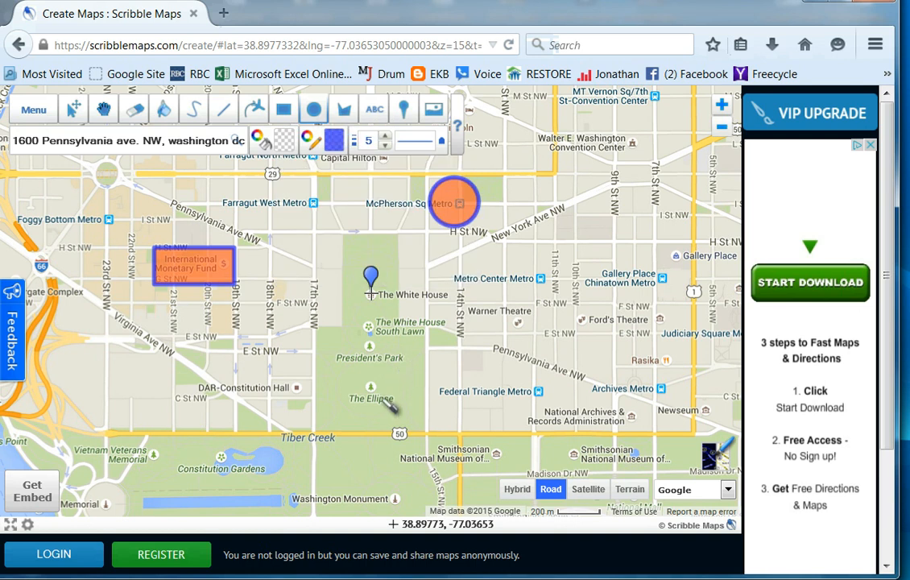
pyautogui.moveTo(325, 368); pyautogui.dragTo(380, 402)
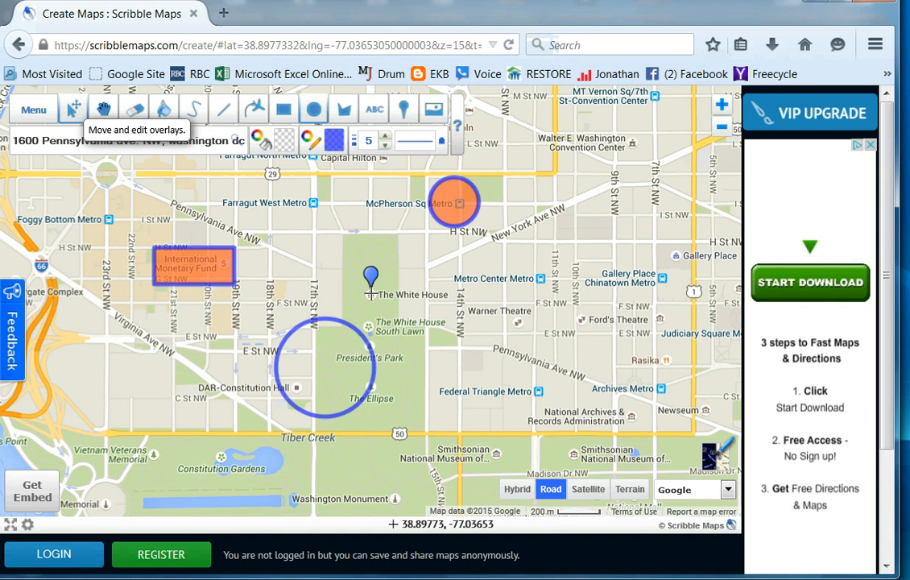
# - Move the unfilled circle southeast so that it is centered on The Ellipse
pyautogui.click(73, 110)
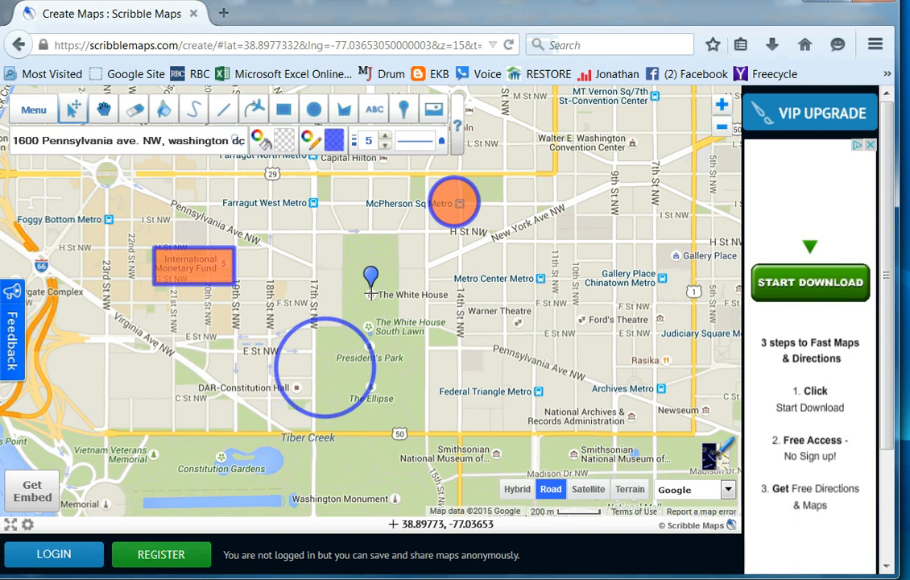
pyautogui.click(289, 385)
pyautogui.click(455, 203)
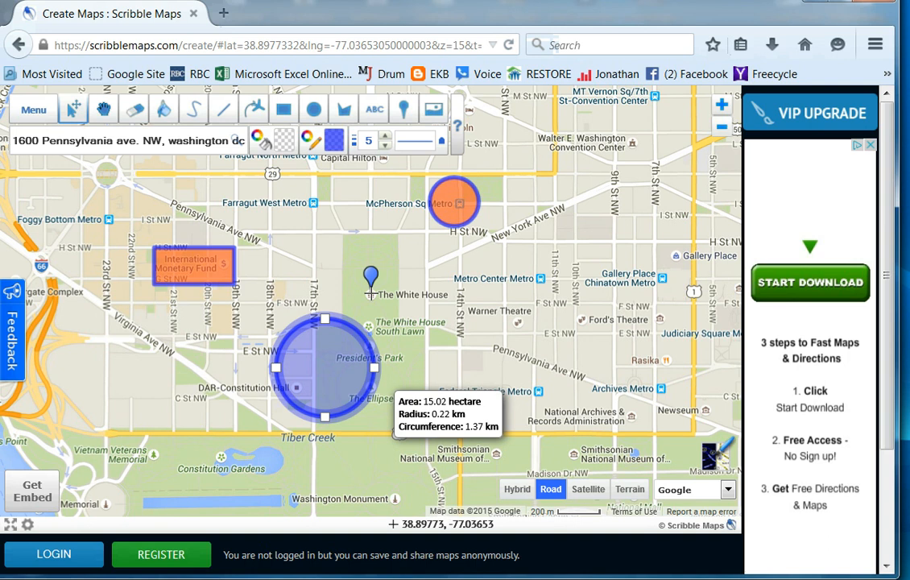
pyautogui.moveTo(324, 368); pyautogui.dragTo(373, 398)
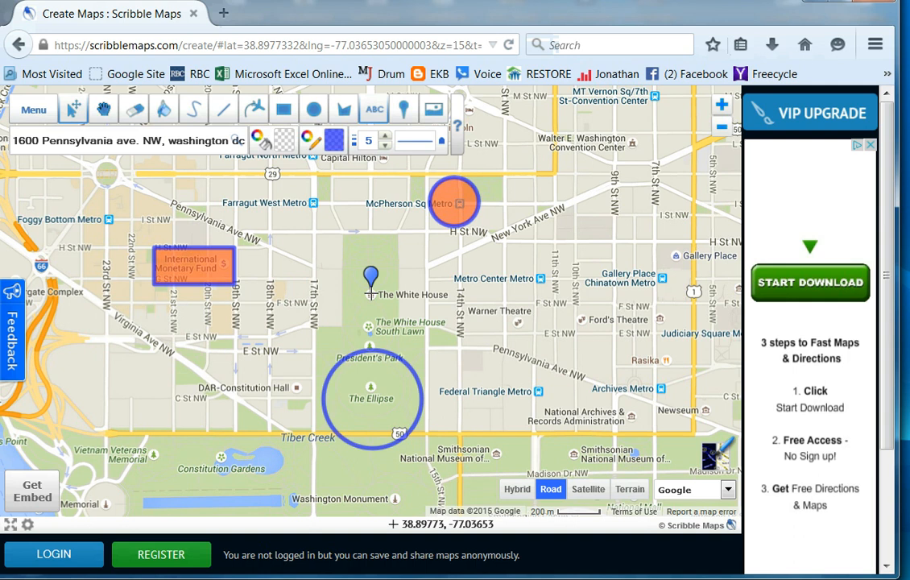
# - Add a text label above the unfilled circle with the title "Ellipse" and the description "in back of the WH", and save it
pyautogui.click(374, 109)
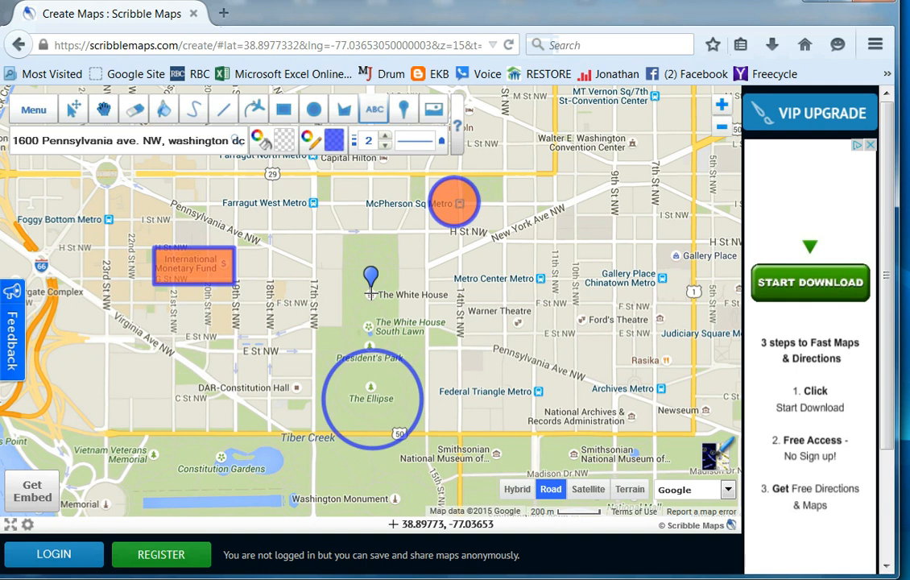
pyautogui.click(413, 347)
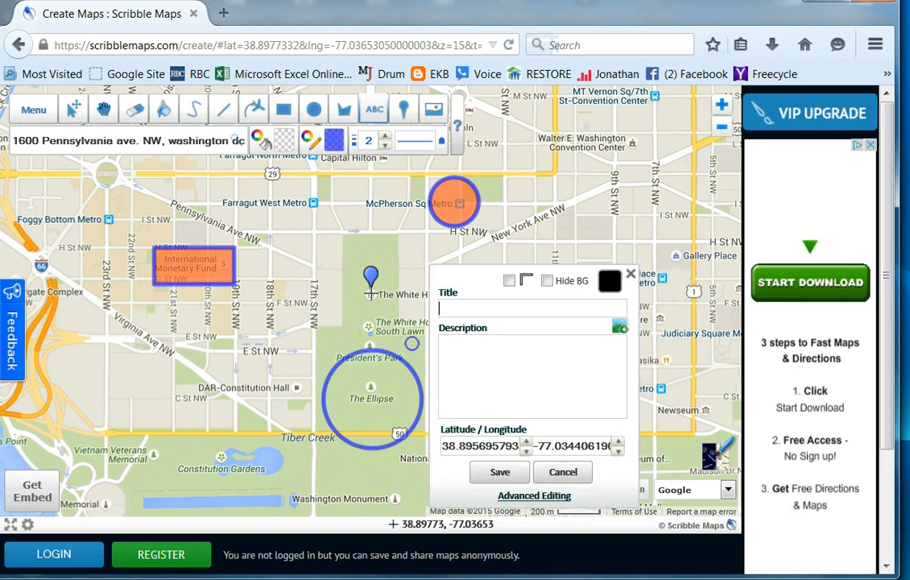
pyautogui.write('Ellipse')
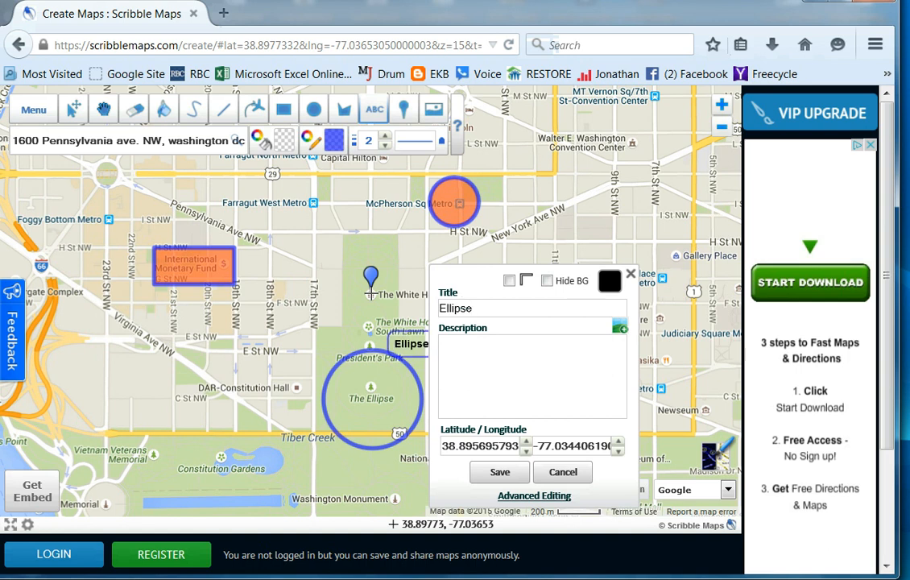
pyautogui.press('Tab')
pyautogui.write('in back of the ')
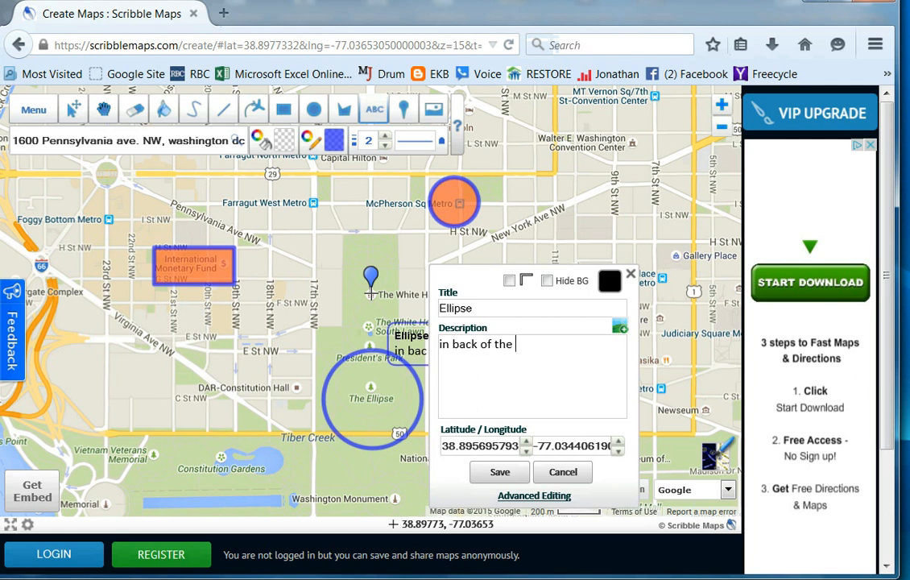
pyautogui.write('WH')
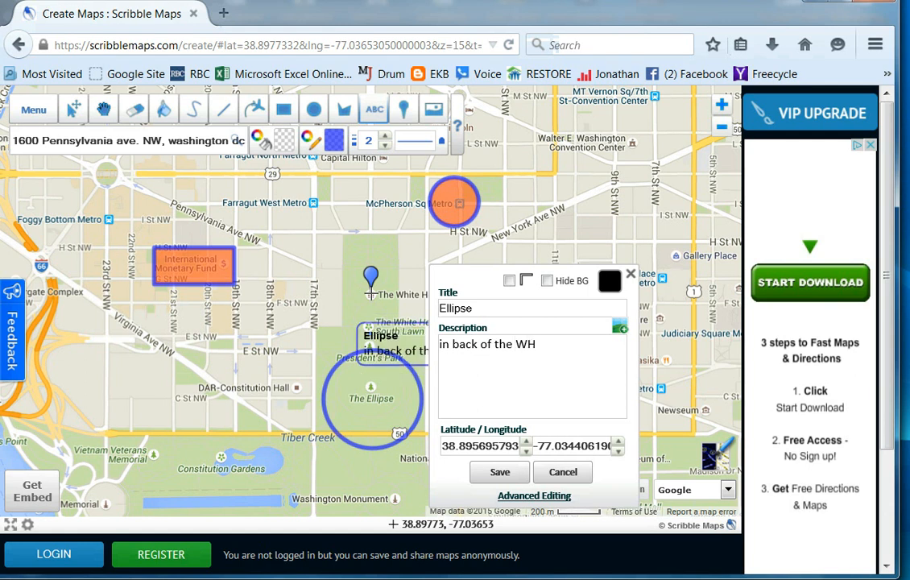
pyautogui.click(499, 471)
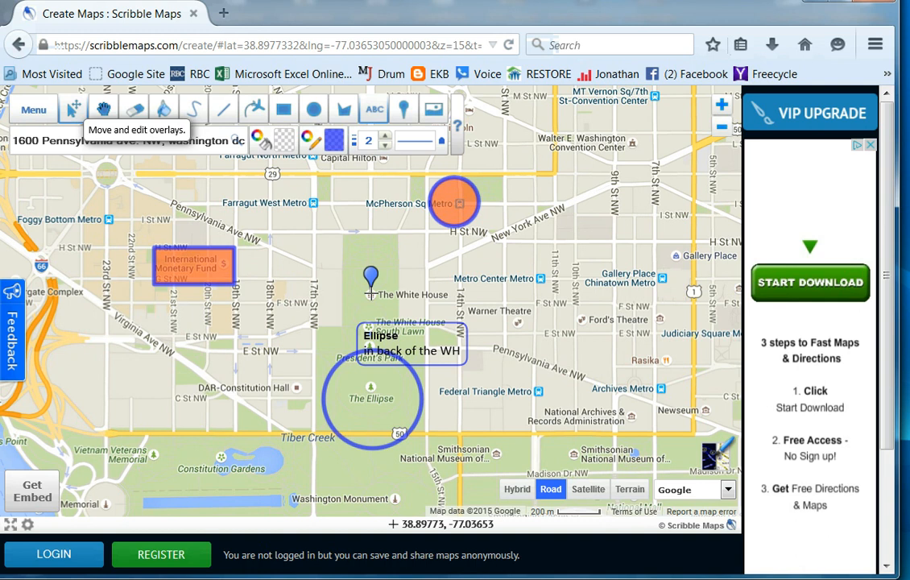
# - Move the "Ellipse" label to just east of the unfilled circle and save its new position
pyautogui.click(72, 109)
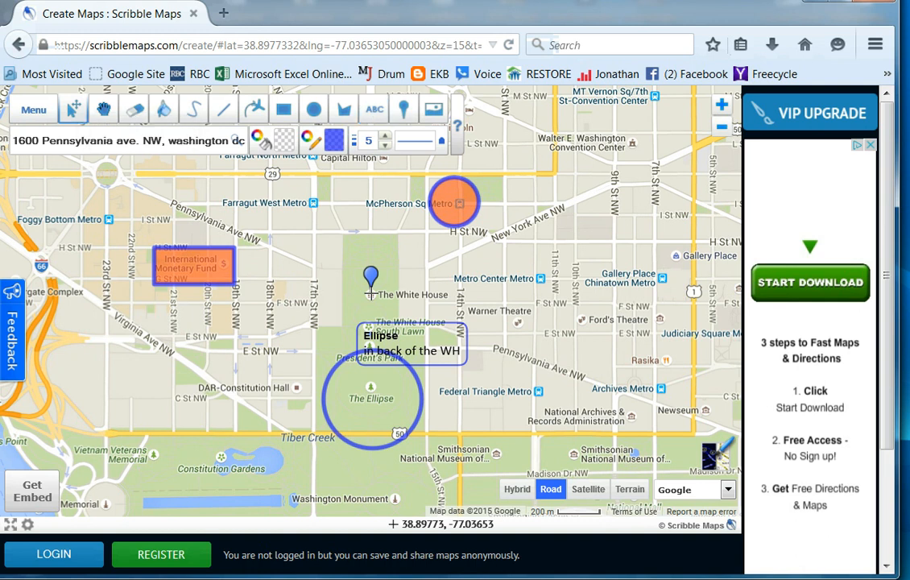
pyautogui.moveTo(412, 344); pyautogui.dragTo(471, 365)
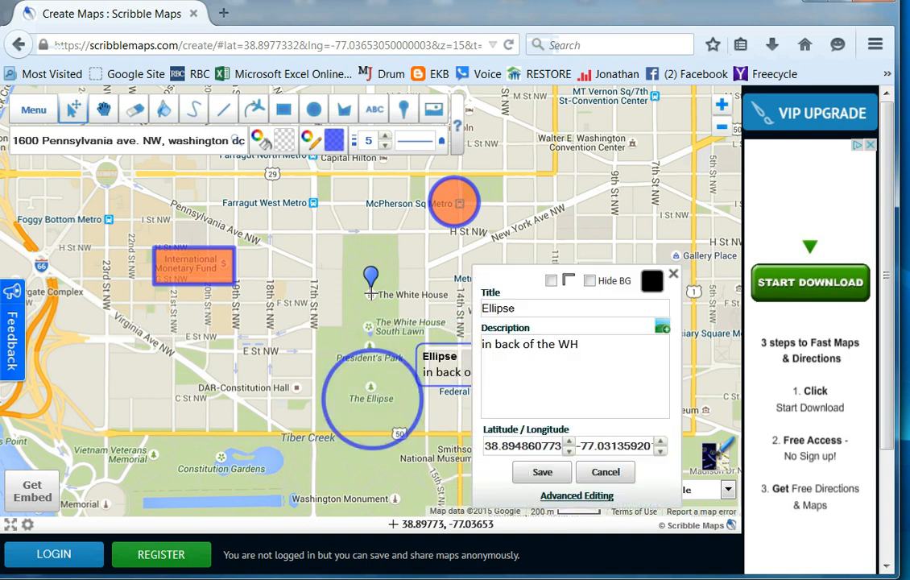
pyautogui.click(542, 472)
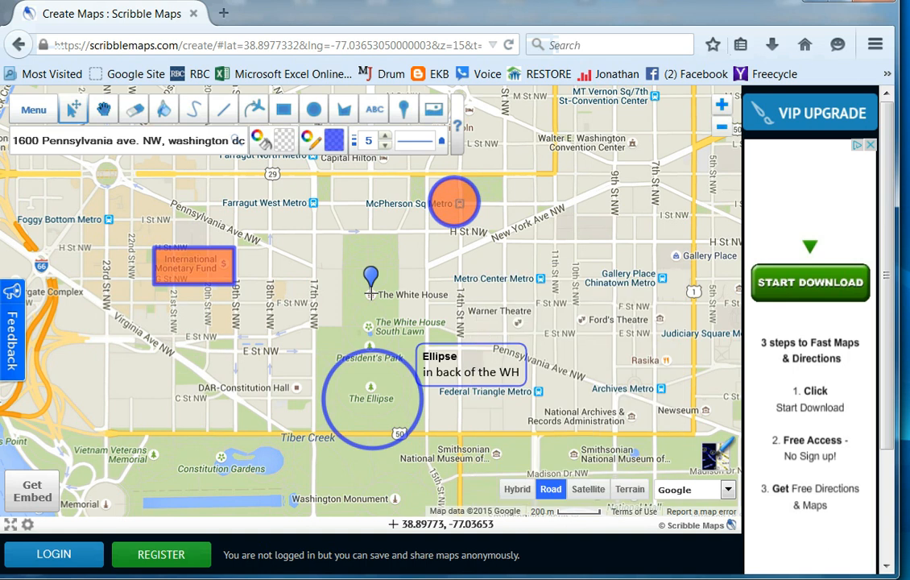